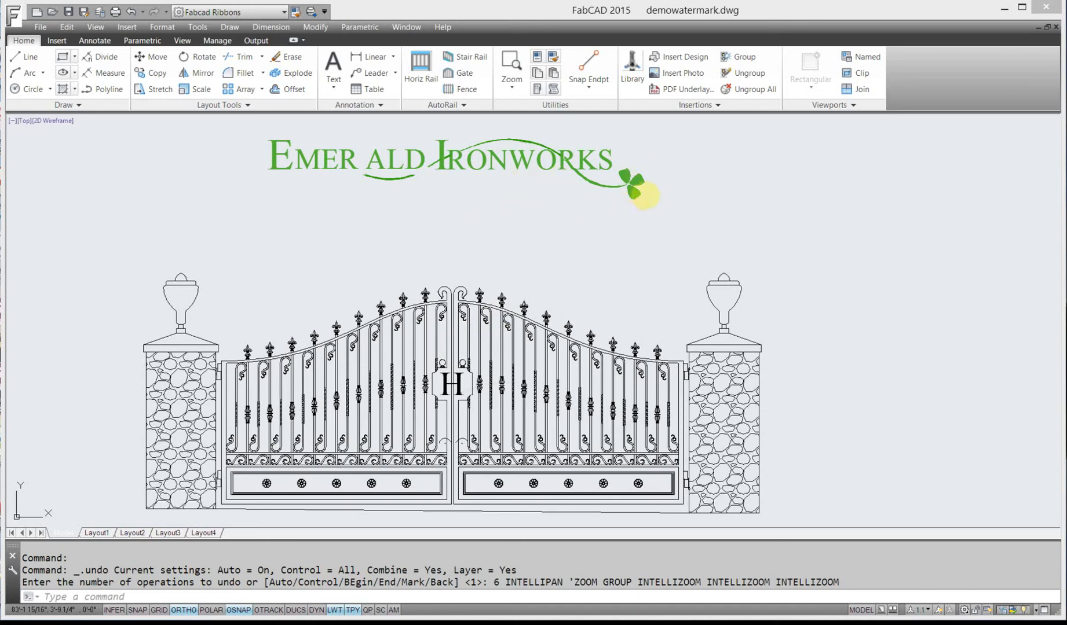
Set the hatch transparency of the right-hand clover leaf in the Emerald Ironworks logo to 84
left_click(637, 177)
left_click(641, 180)
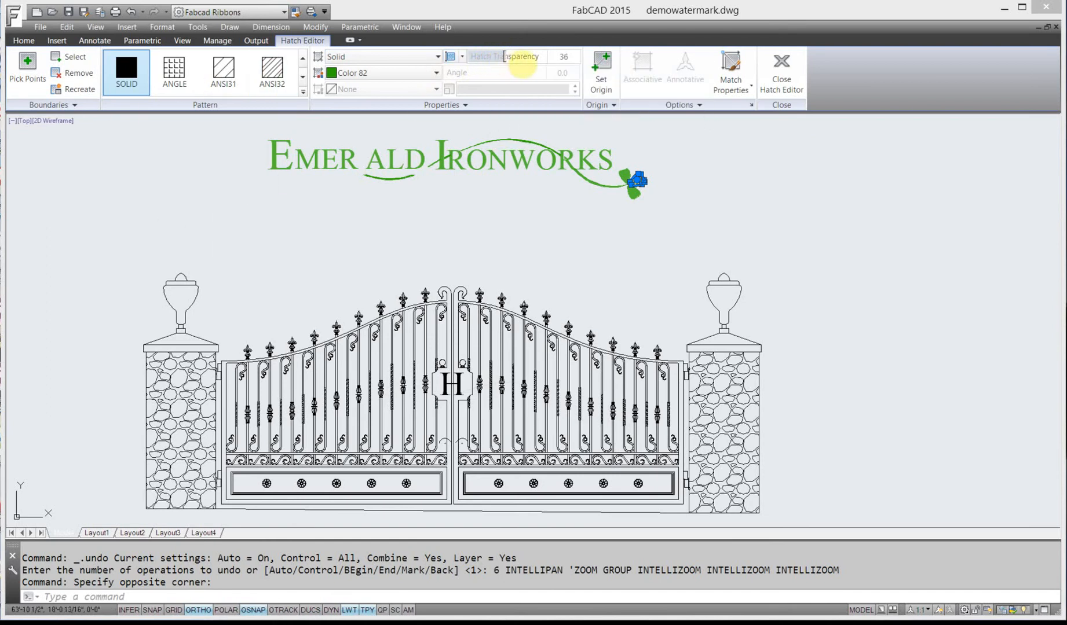
left_click_drag(534, 65, 542, 65)
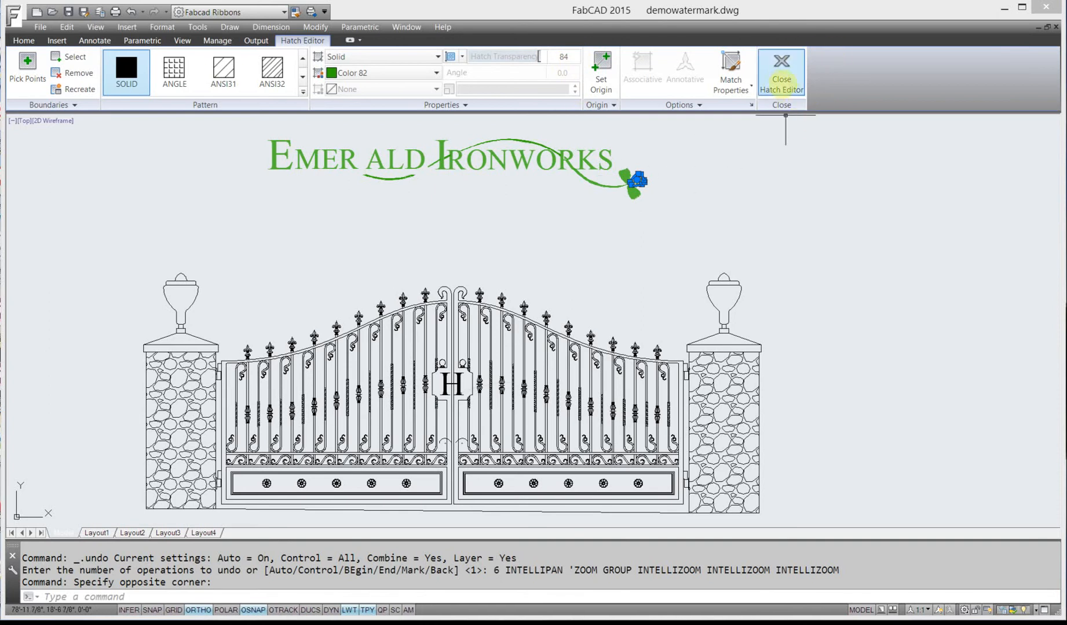
left_click(779, 69)
scroll(572, 297, "down", 2)
scroll(571, 210, "up", 6)
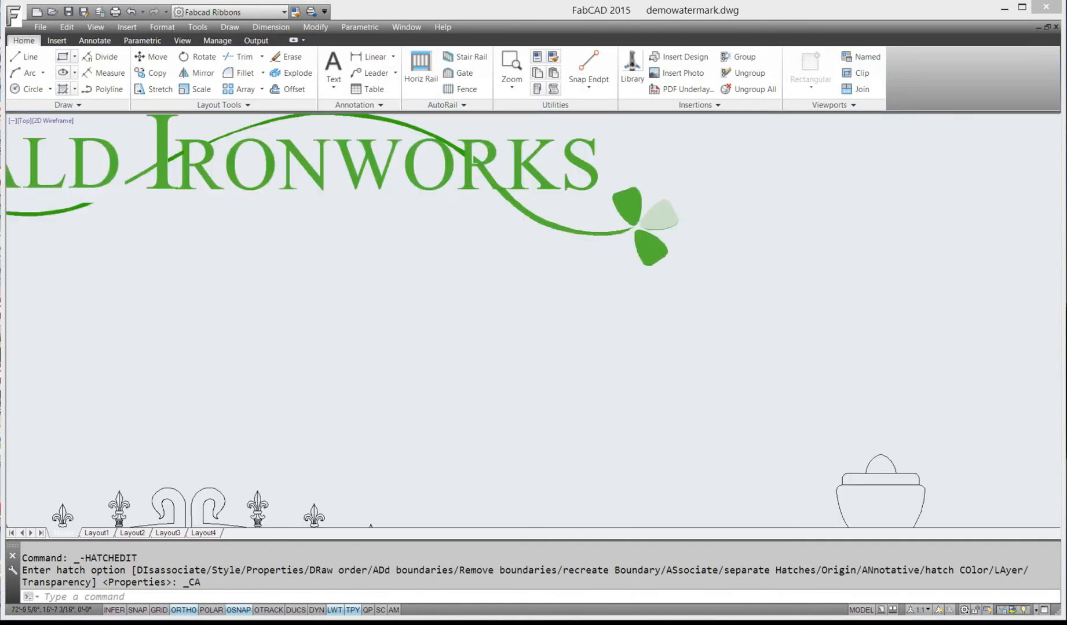
Match the transparent clover leaf's properties onto all the lettering, swooshes and remaining leaves of the Emerald Ironworks logo
scroll(599, 194, "down", 5)
middle_click_drag(552, 220, 569, 245)
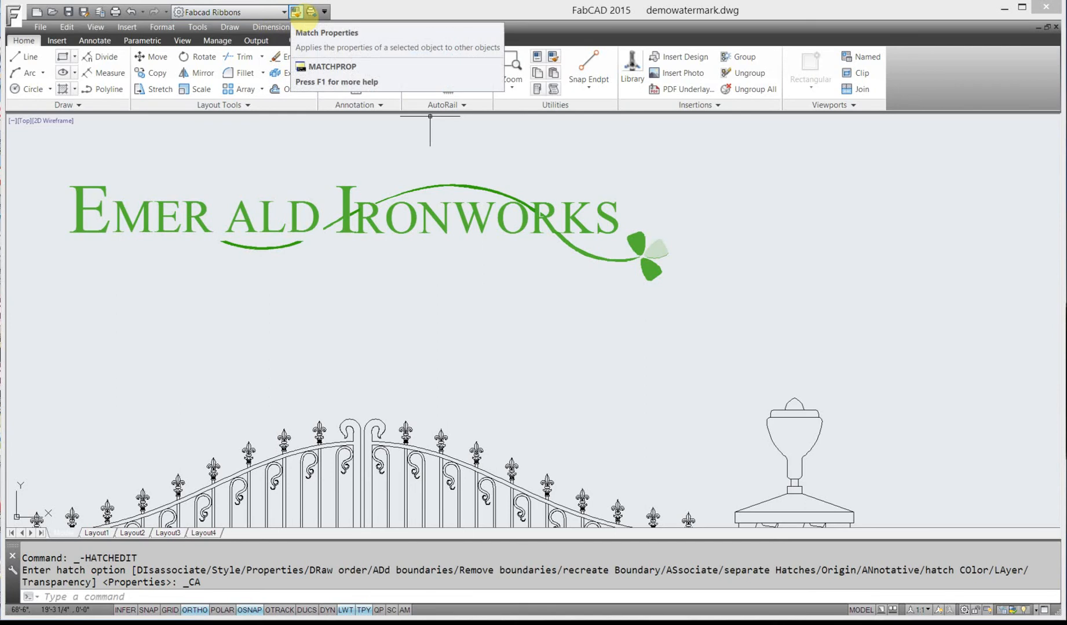
left_click(296, 11)
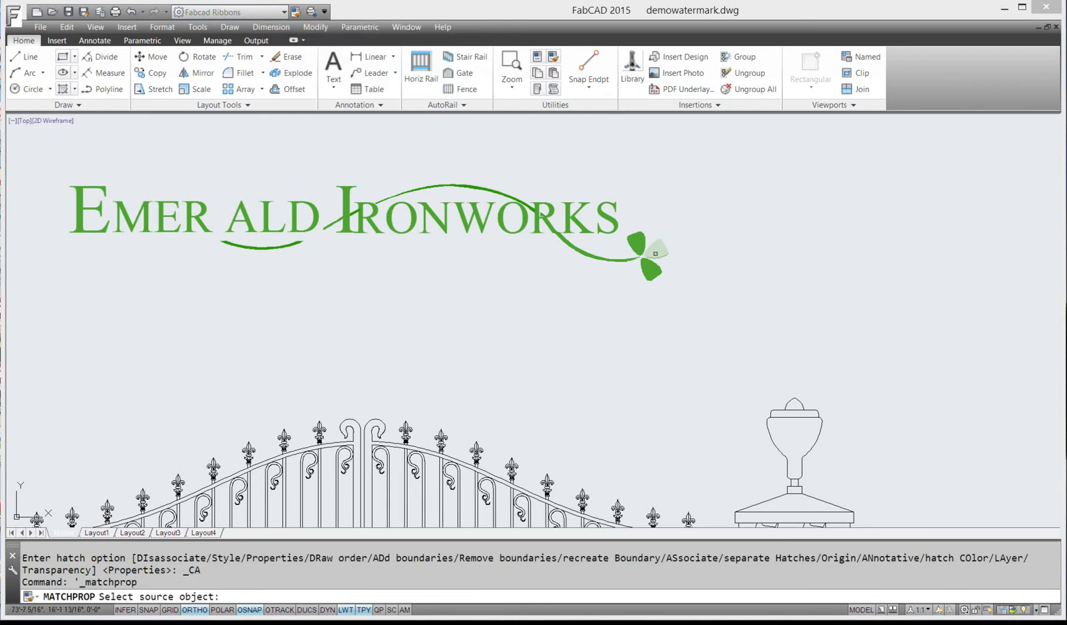
left_click(662, 251)
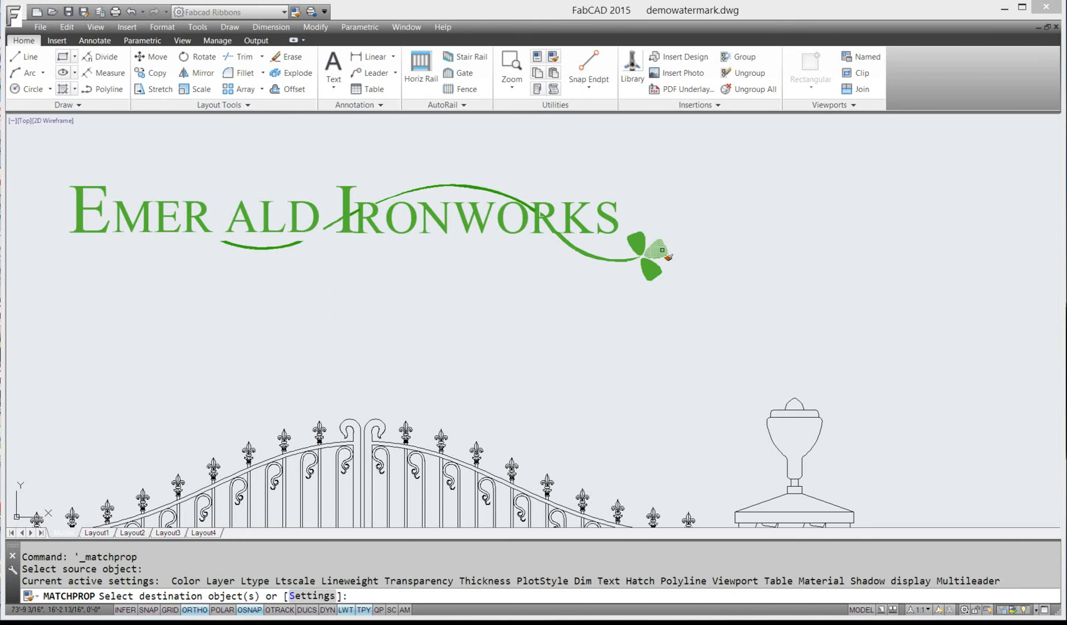
left_click(631, 222)
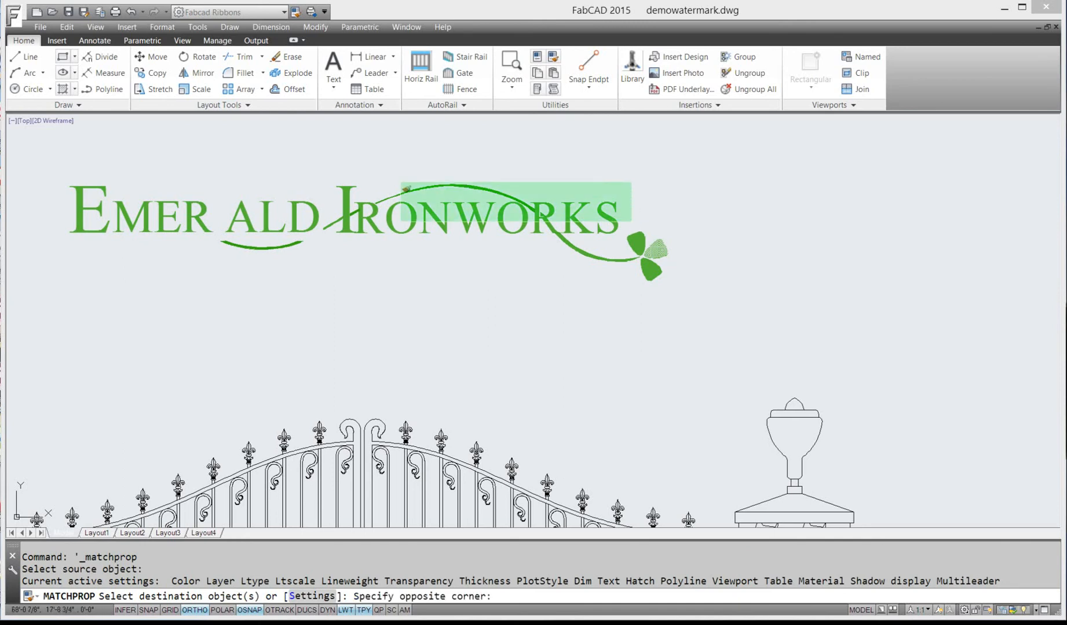
left_click(73, 176)
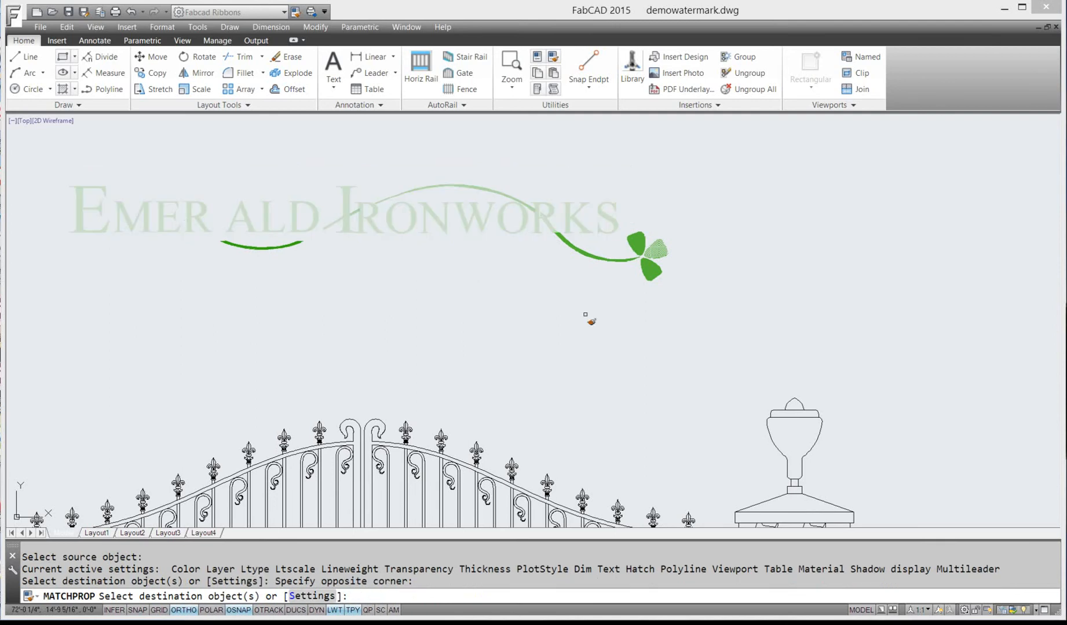
left_click(762, 338)
left_click(195, 142)
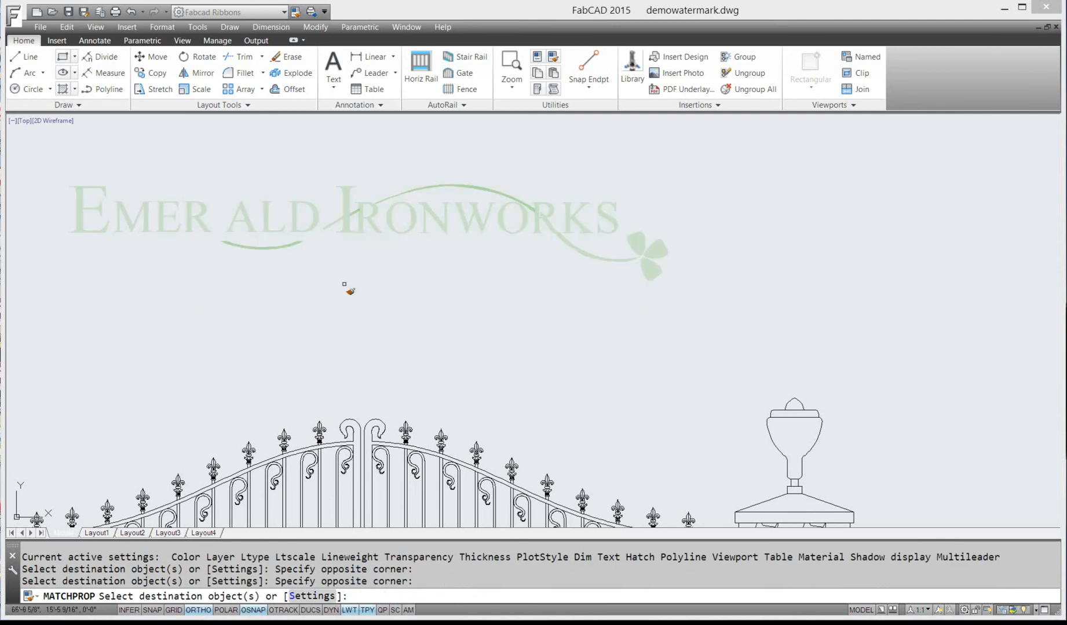
key("Return")
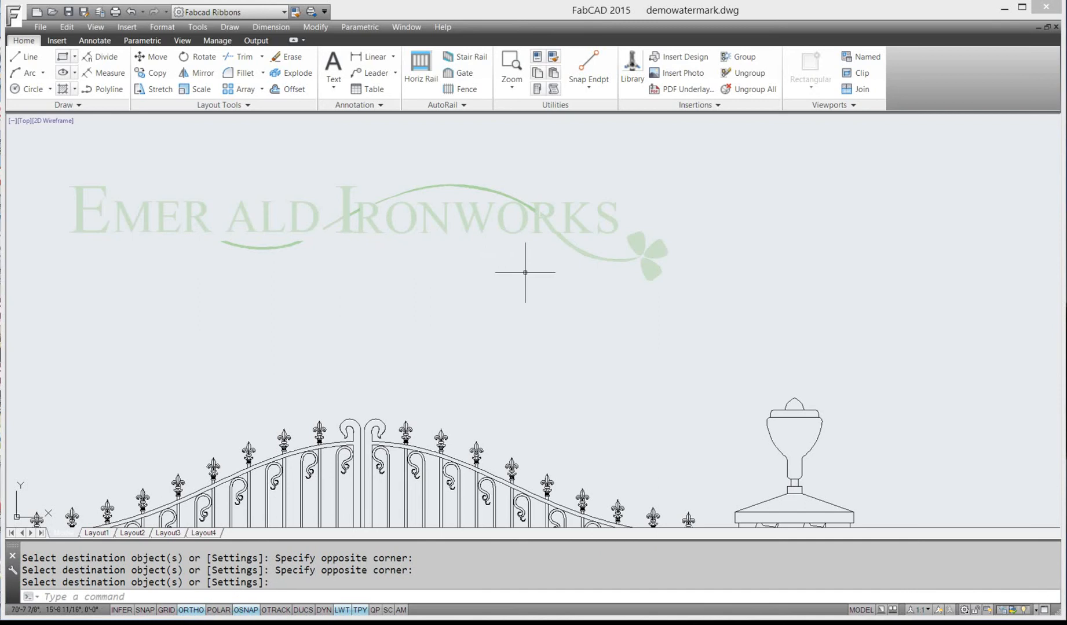
With object snap off, move the whole faded logo about 9 feet straight down onto the middle of the gate
middle_click_drag(520, 273, 582, 250)
scroll(493, 256, "down", 2)
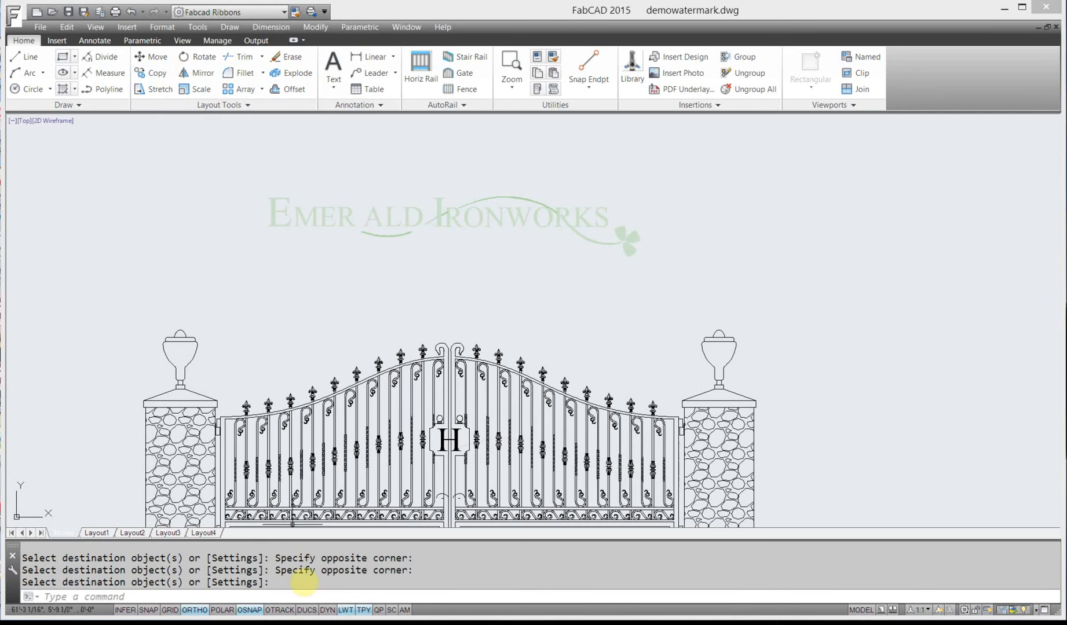
left_click(251, 610)
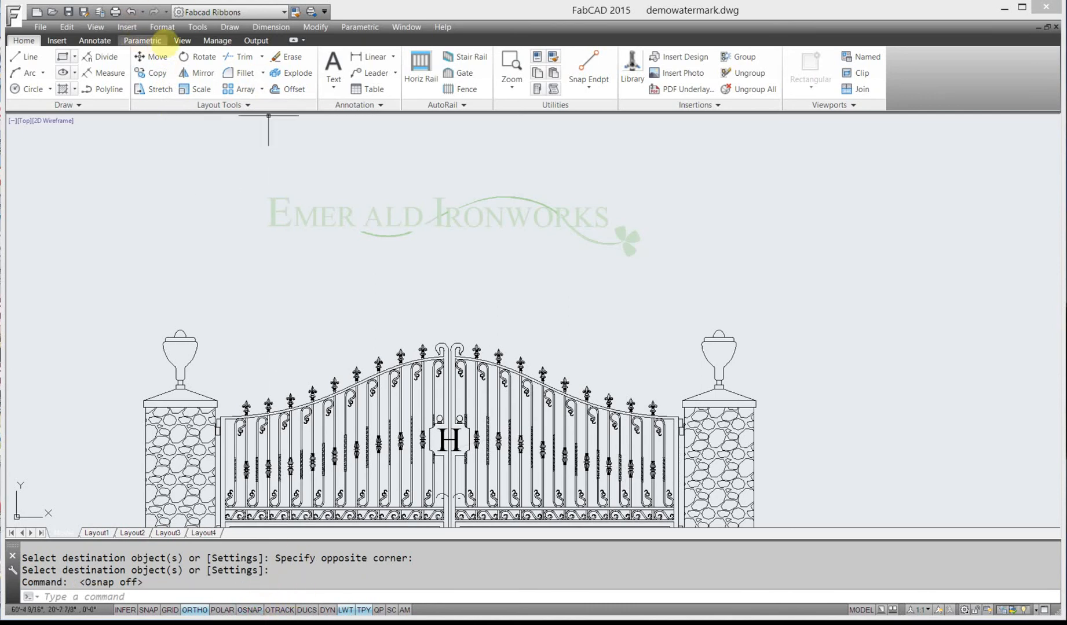
left_click(150, 57)
left_click(664, 246)
left_click(249, 166)
key("Return")
left_click(446, 162)
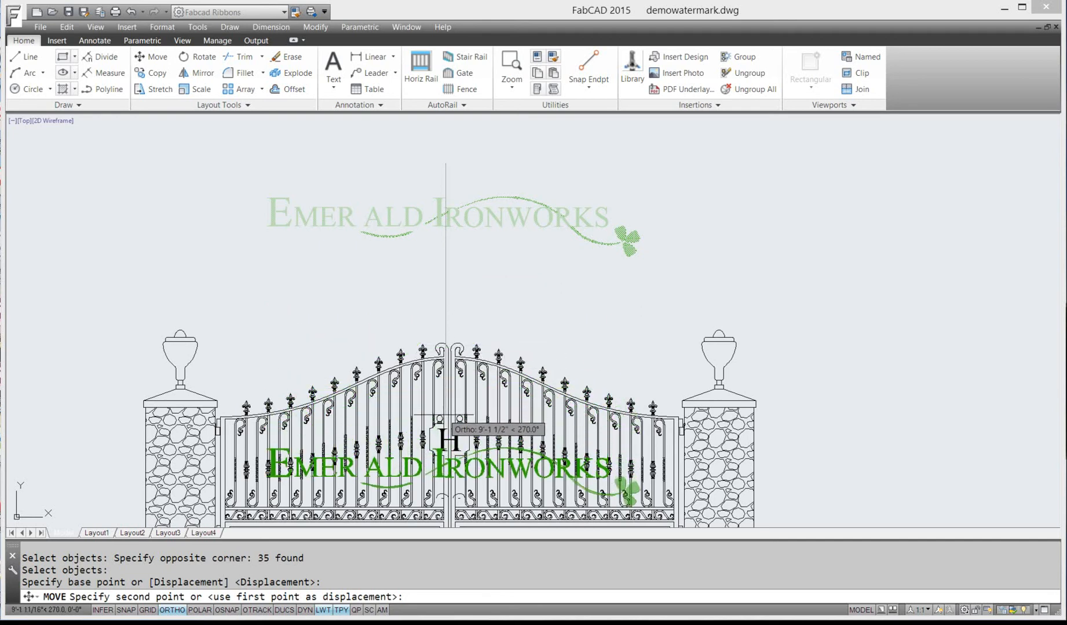
left_click(445, 410)
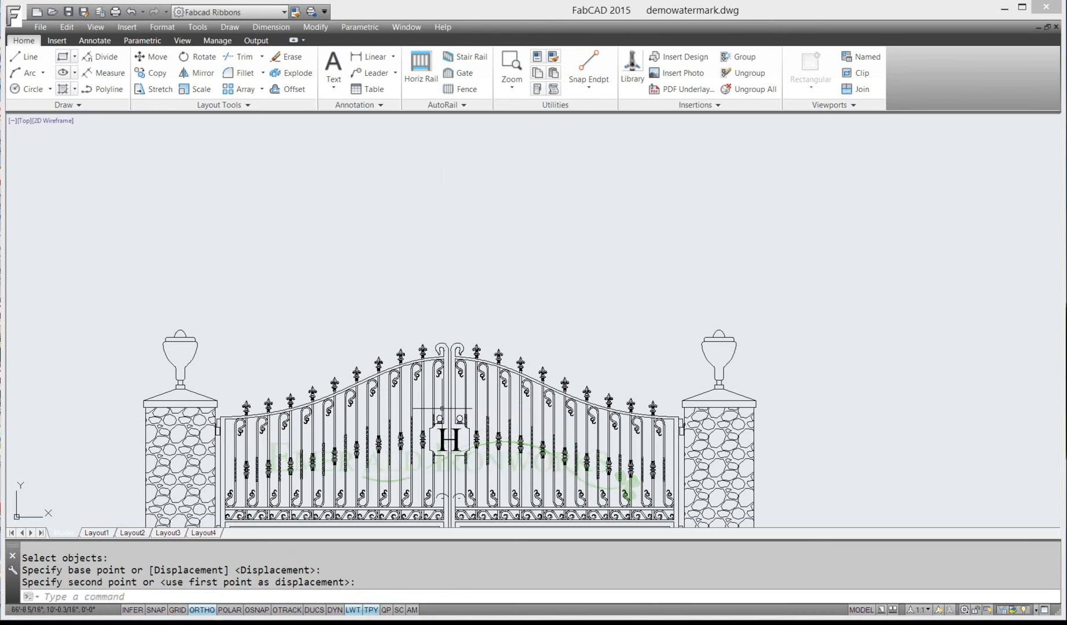
Examine the green watermark over the gate and the neighbouring gate version with the green gradient background
scroll(505, 477, "up", 5)
scroll(536, 342, "down", 6)
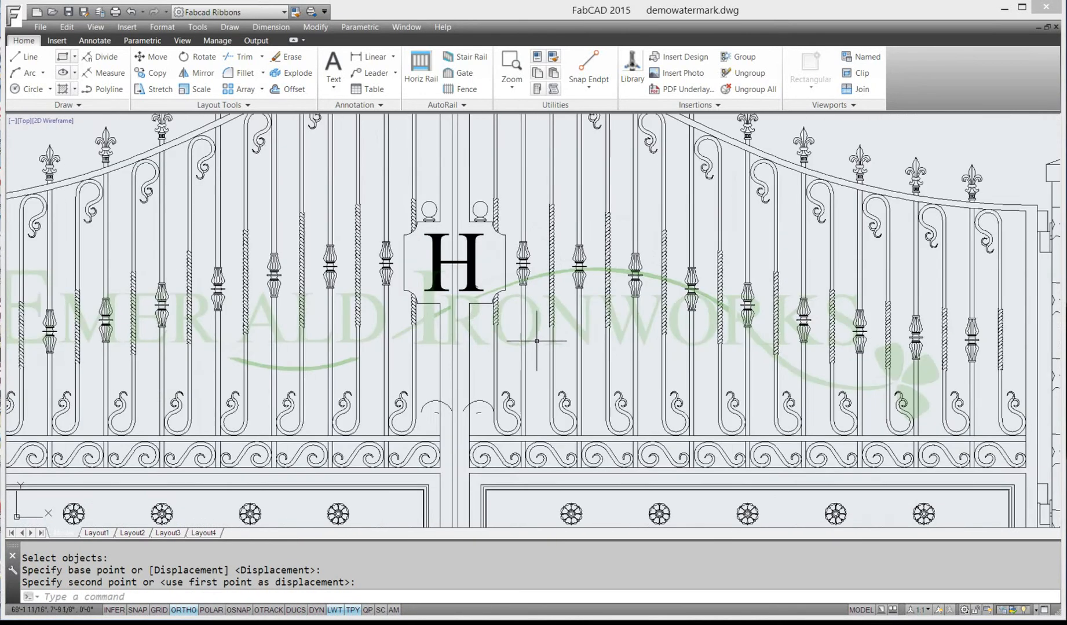
scroll(536, 342, "up", 4)
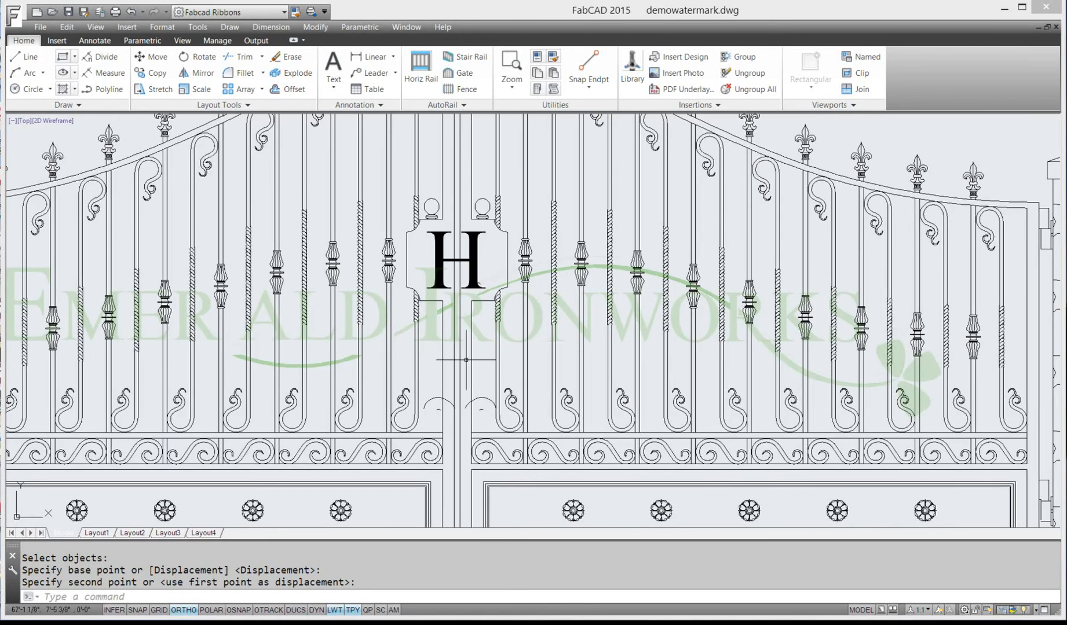
scroll(414, 356, "down", 8)
middle_click_drag(431, 350, 834, 327)
scroll(822, 348, "up", 4)
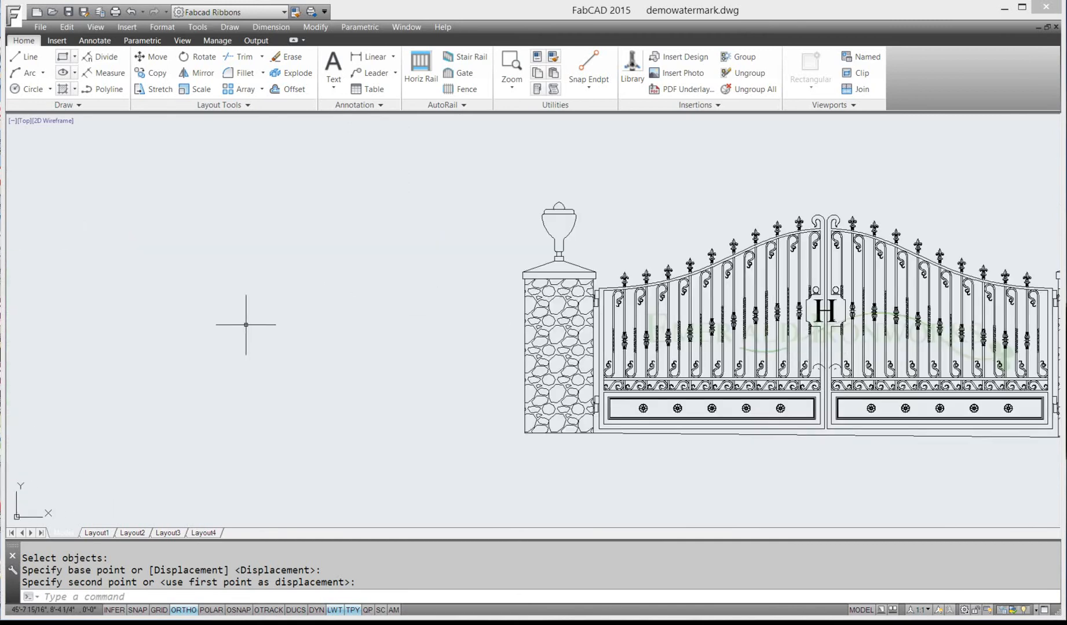
scroll(248, 322, "down", 4)
middle_click_drag(249, 322, 774, 304)
scroll(505, 357, "up", 4)
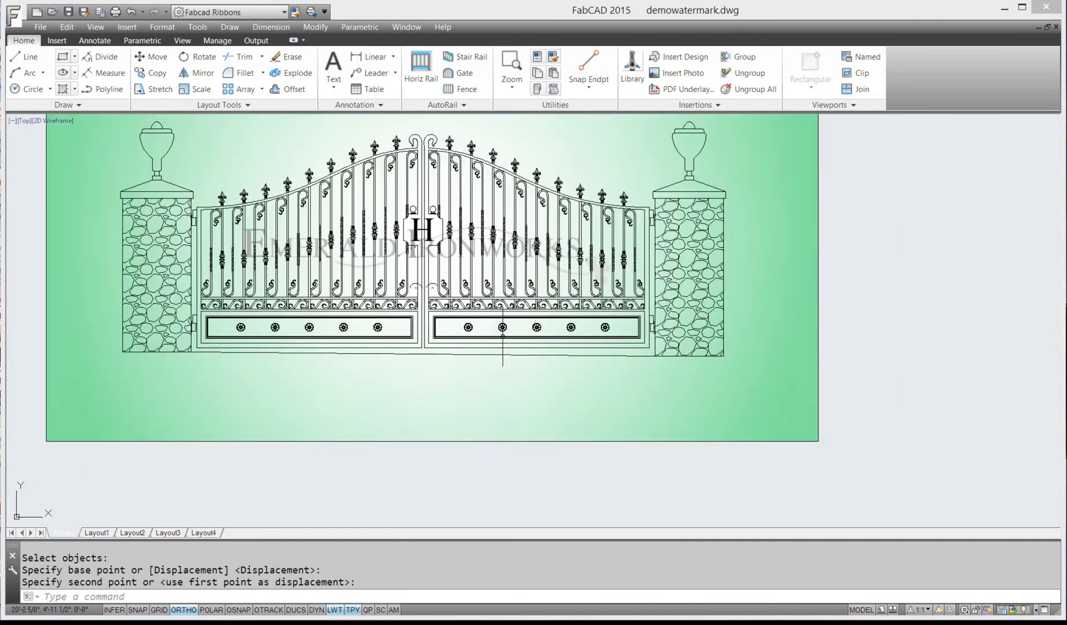
middle_click_drag(447, 361, 485, 400)
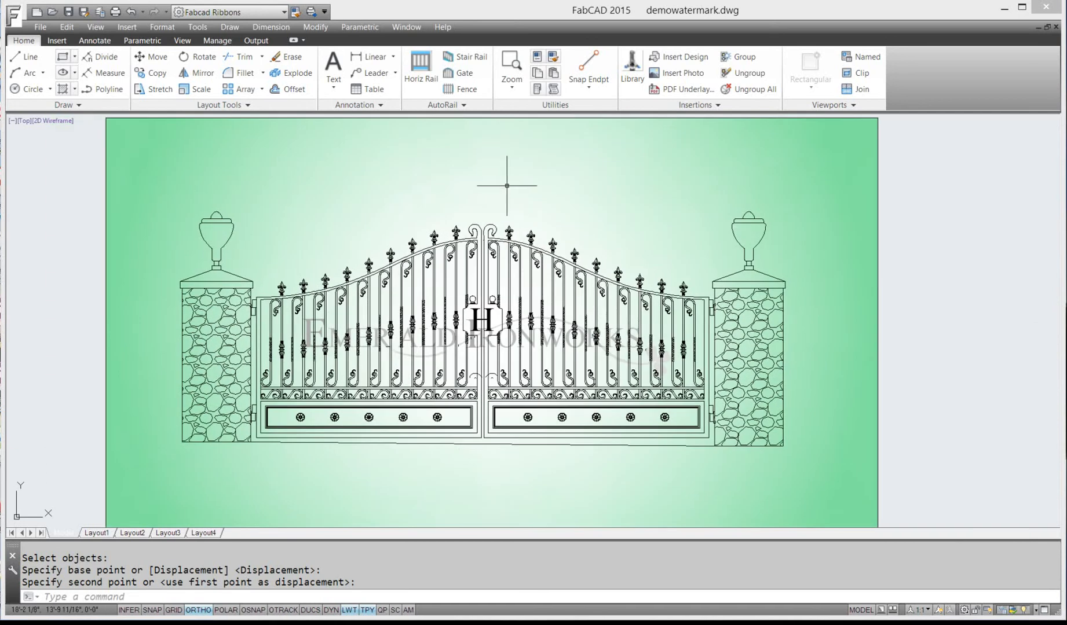
Bring the green gradient background and its border to the front of the draw order
scroll(506, 186, "down", 3)
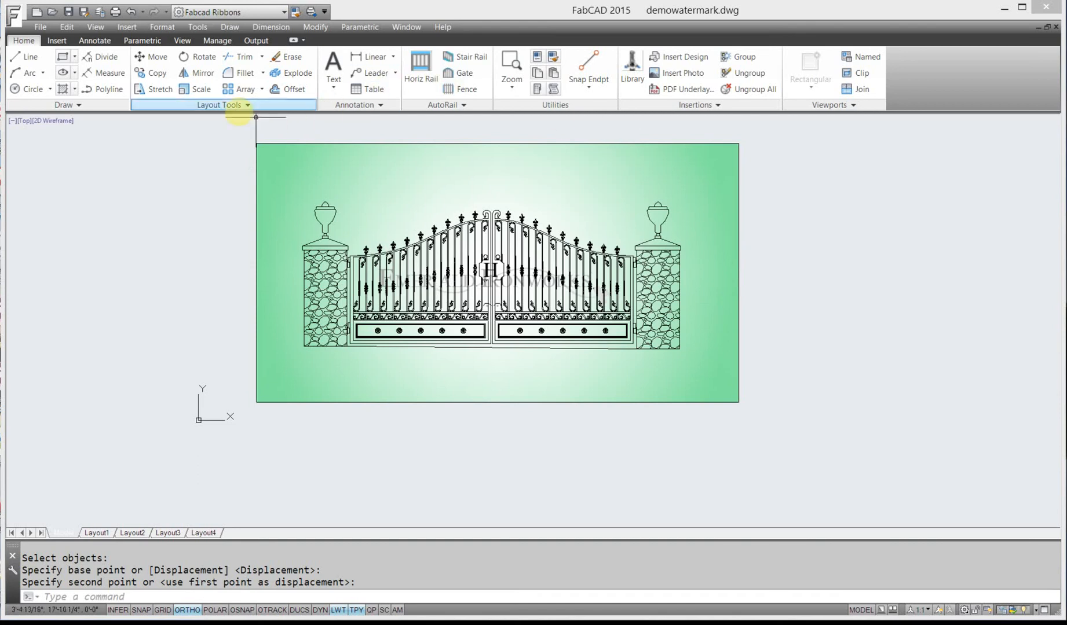
left_click(248, 105)
left_click(262, 136)
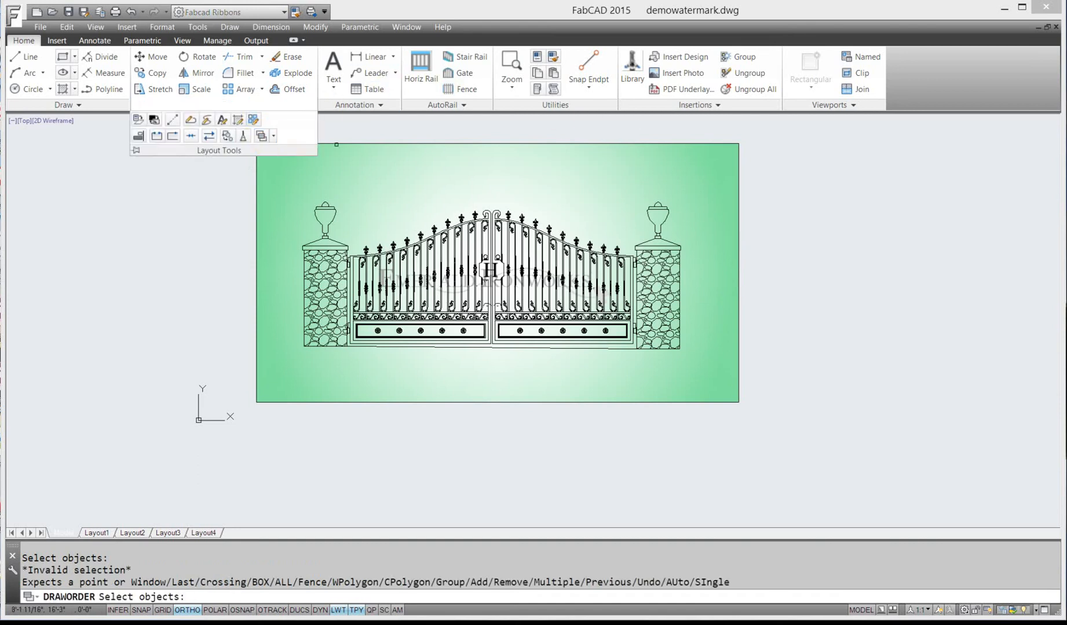
left_click(377, 142)
left_click(336, 160)
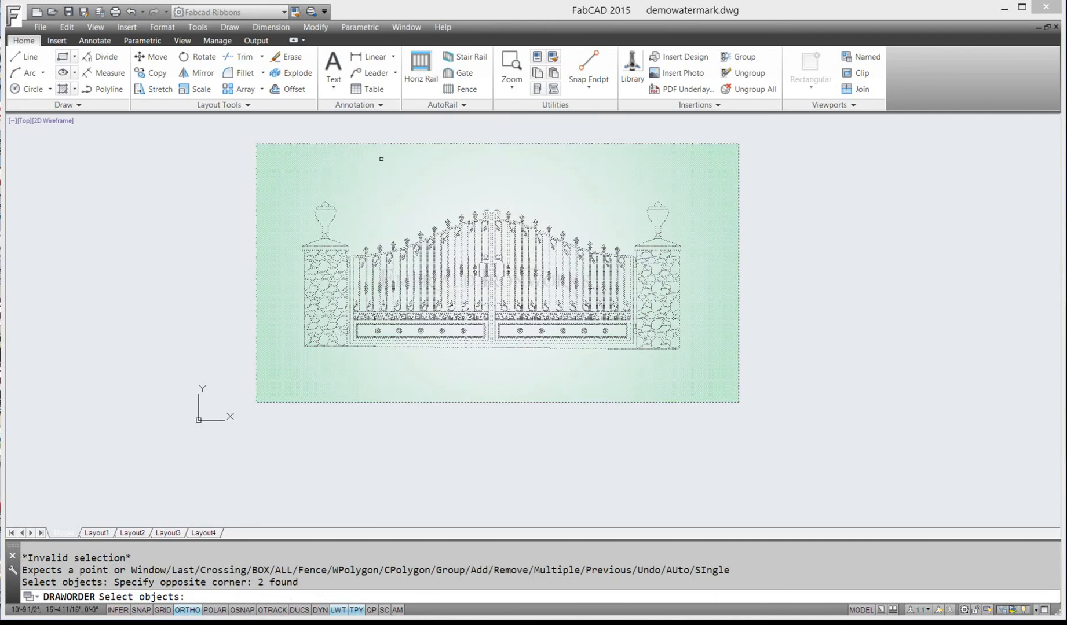
key("Return")
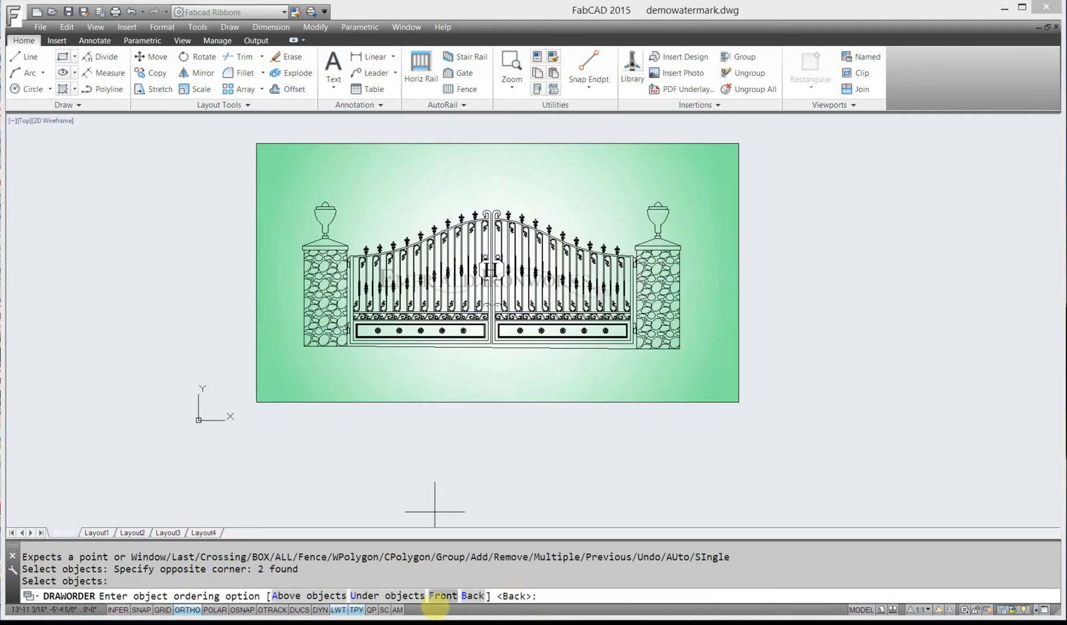
left_click(443, 596)
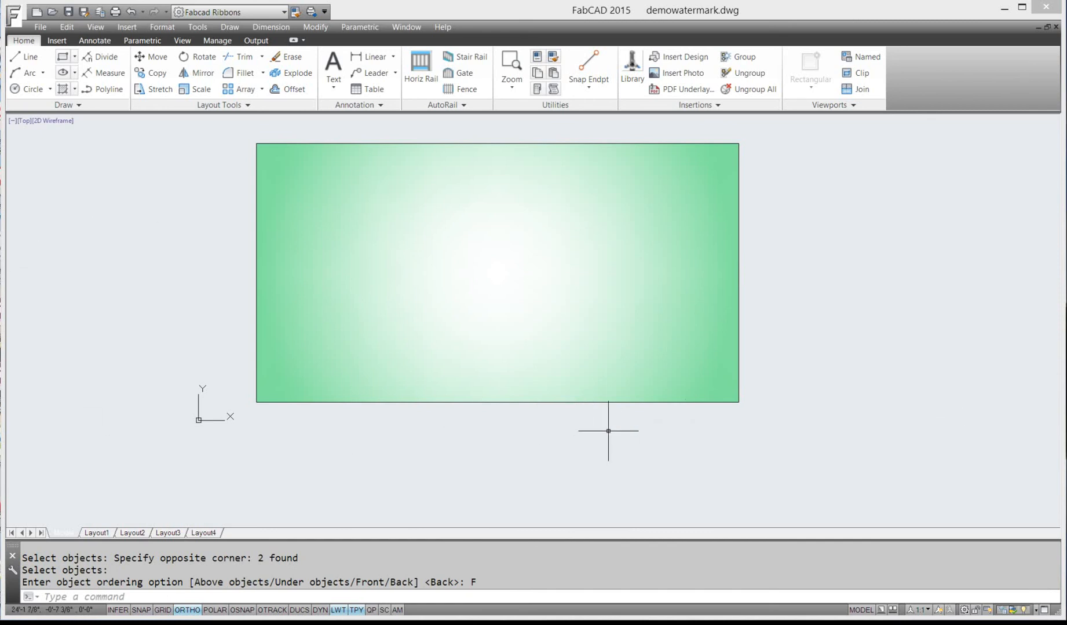
Send the green gradient background and its border to the back of the draw order, behind the gate
left_click(243, 105)
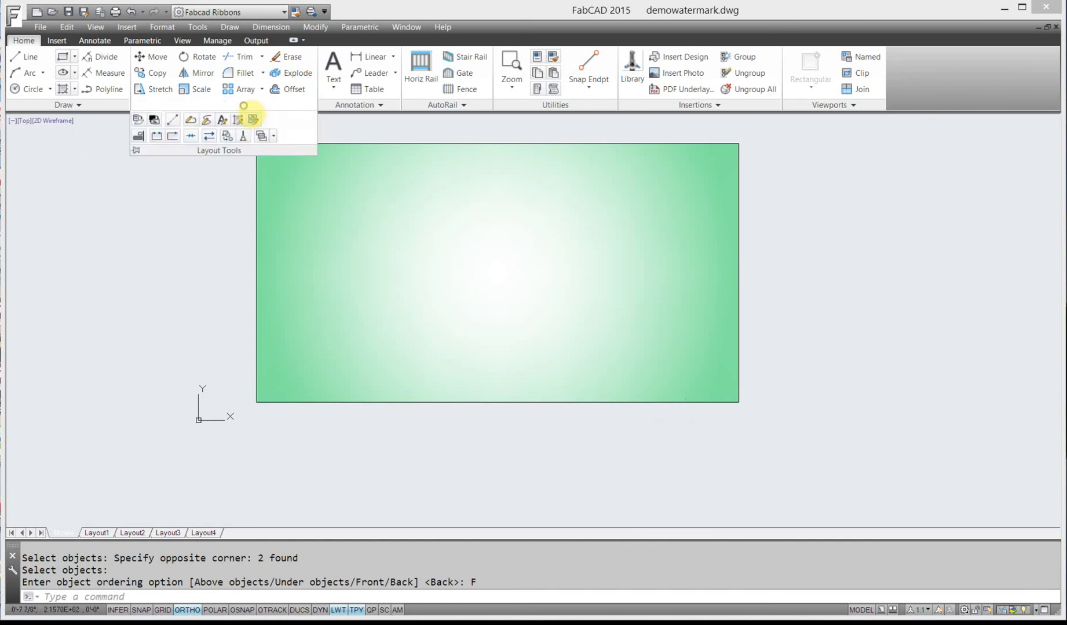
left_click(262, 136)
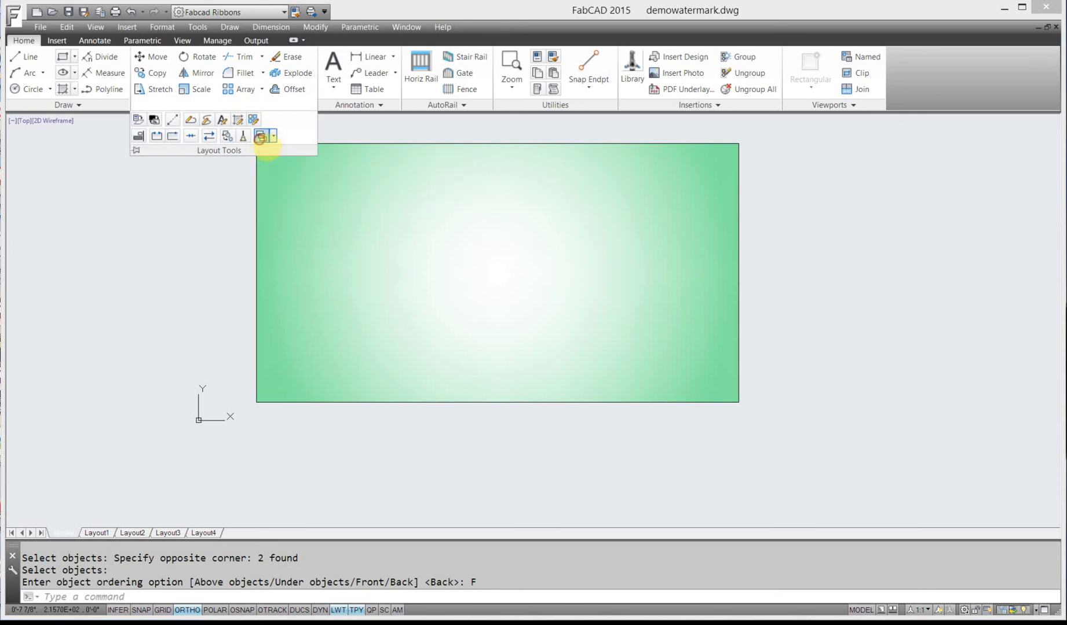
left_click(340, 443)
left_click(262, 386)
key("Return")
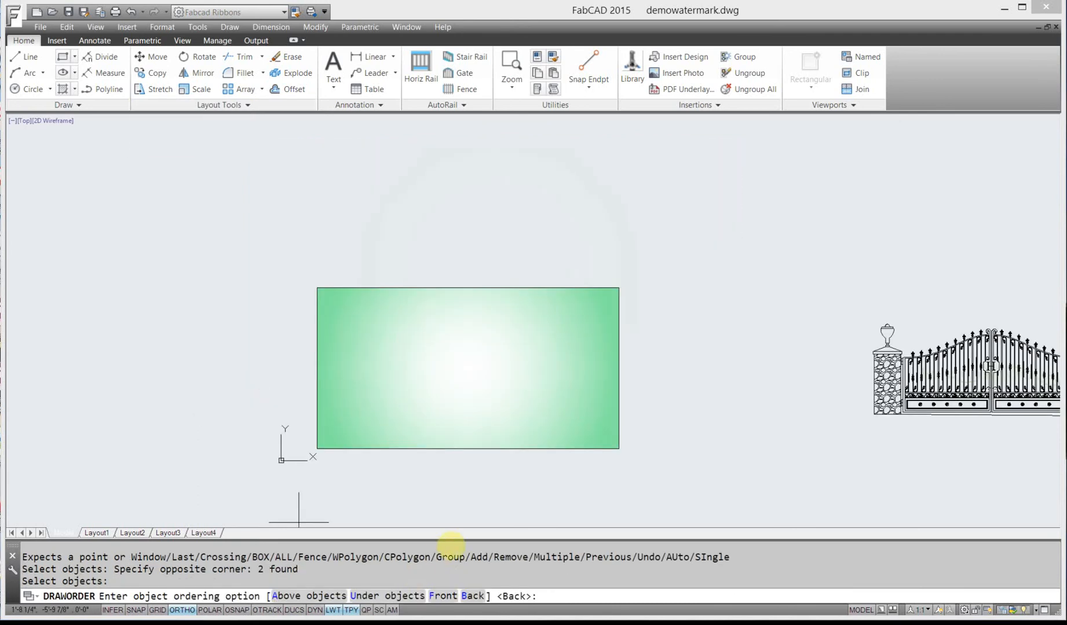
left_click(472, 596)
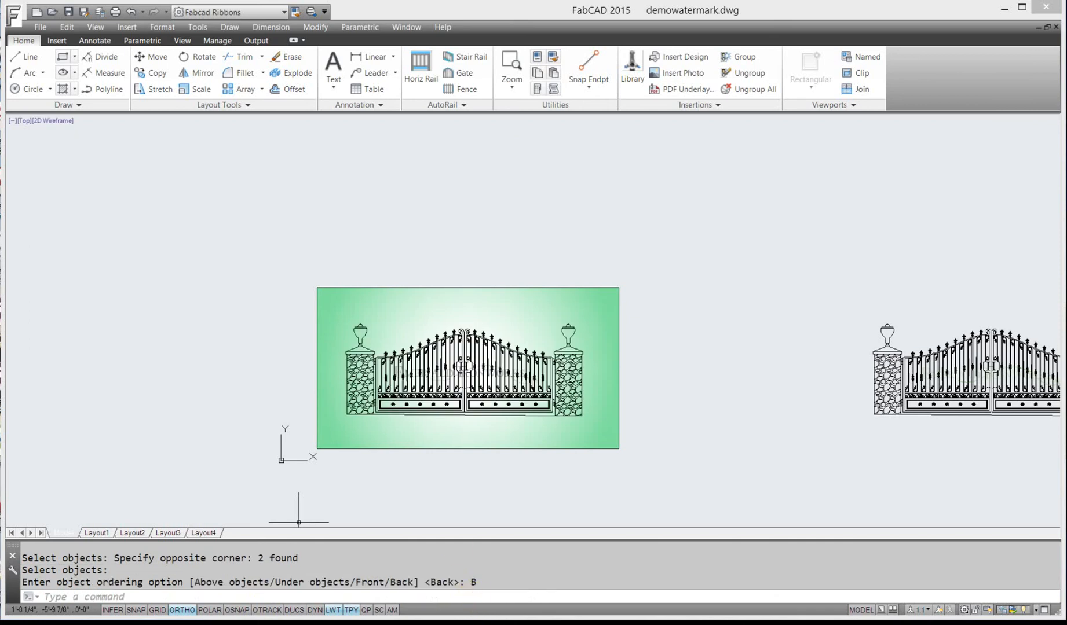
Examine closely how the grey watermark lettering overlaps the balusters of the gate on the gradient background
scroll(446, 390, "down", 2)
scroll(460, 331, "up", 10)
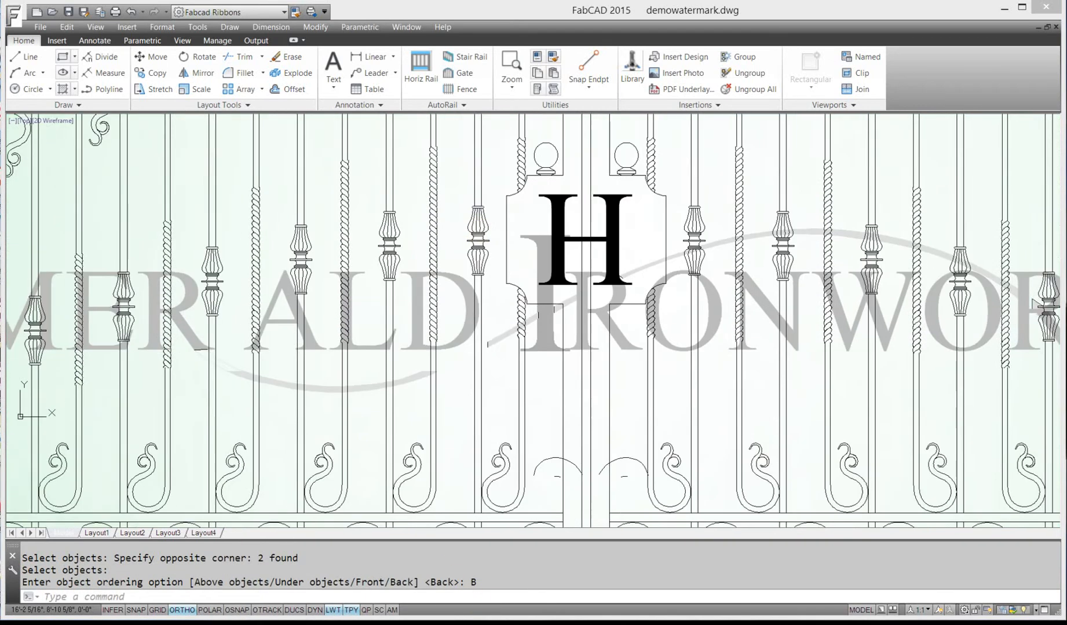
middle_click_drag(465, 236, 479, 226)
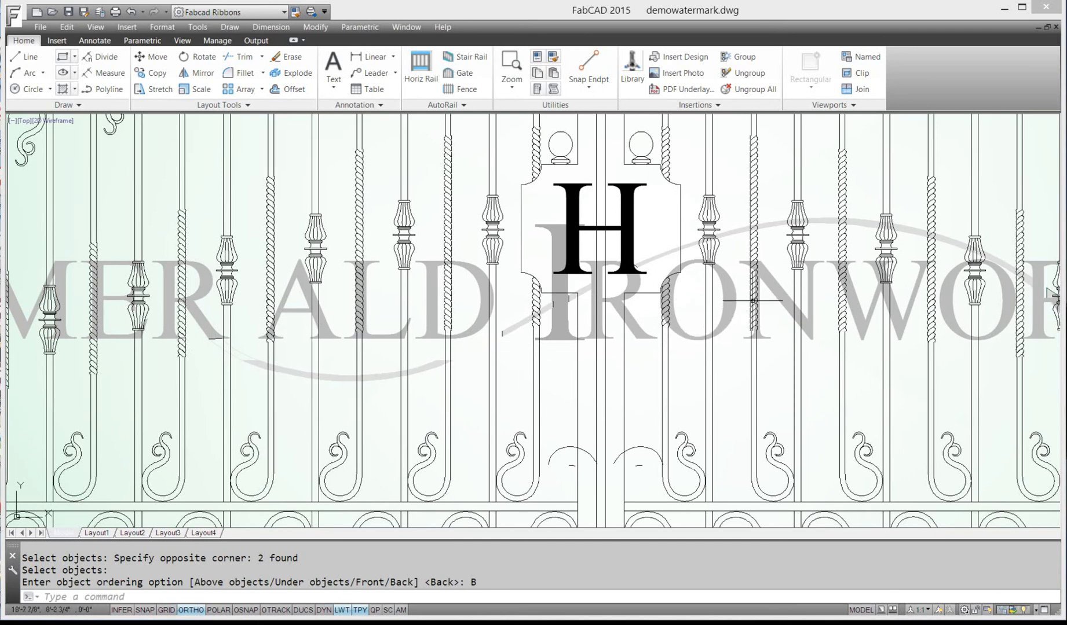
scroll(733, 327, "down", 4)
scroll(744, 307, "up", 6)
scroll(758, 272, "up", 3)
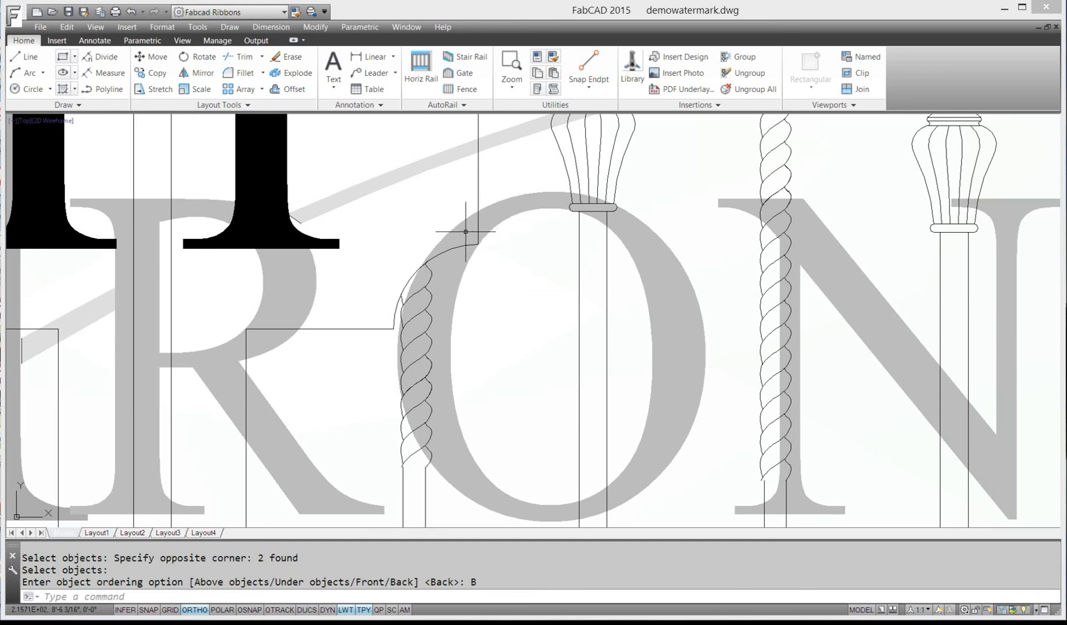
scroll(491, 290, "down", 2)
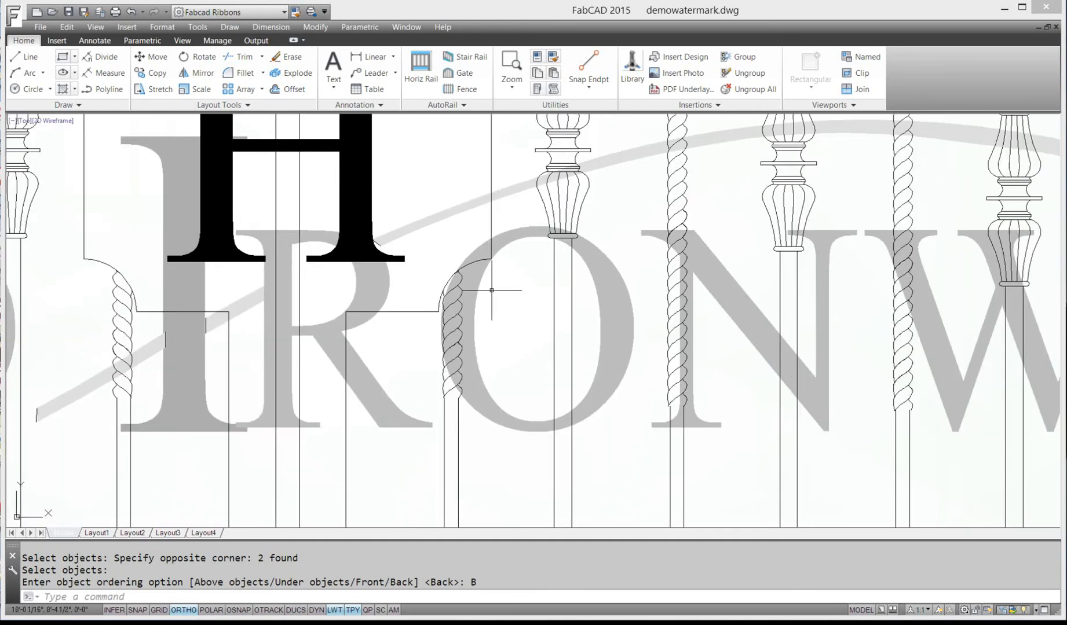
scroll(608, 282, "down", 8)
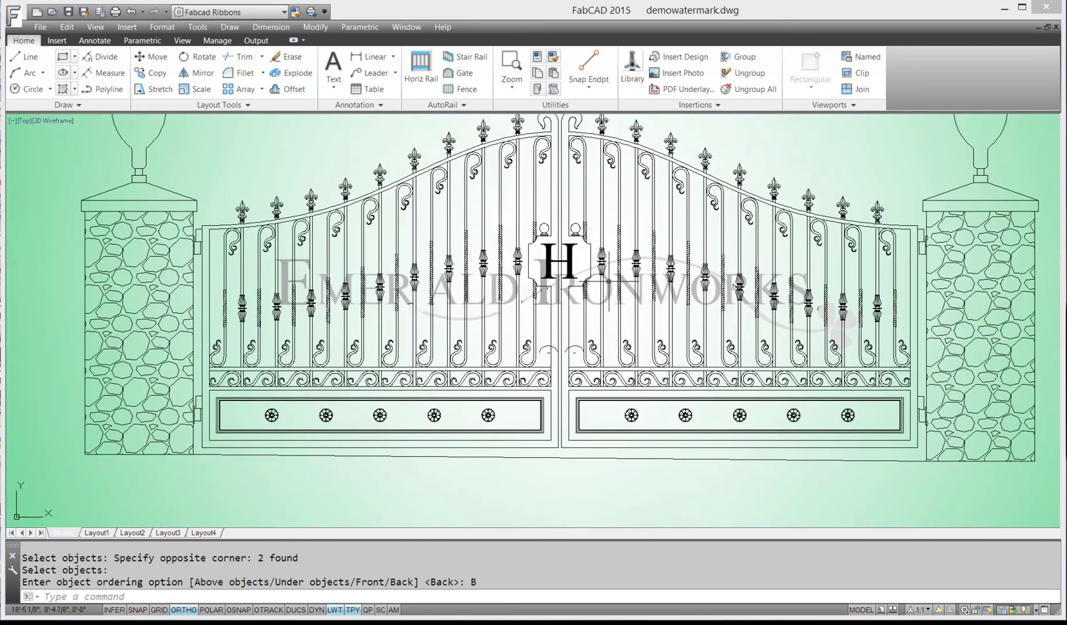
scroll(608, 282, "down", 2)
scroll(765, 279, "down", 6)
Inspect the green watermark on the gate without a background, both close up and as a whole
middle_click_drag(764, 279, 337, 330)
scroll(649, 327, "up", 2)
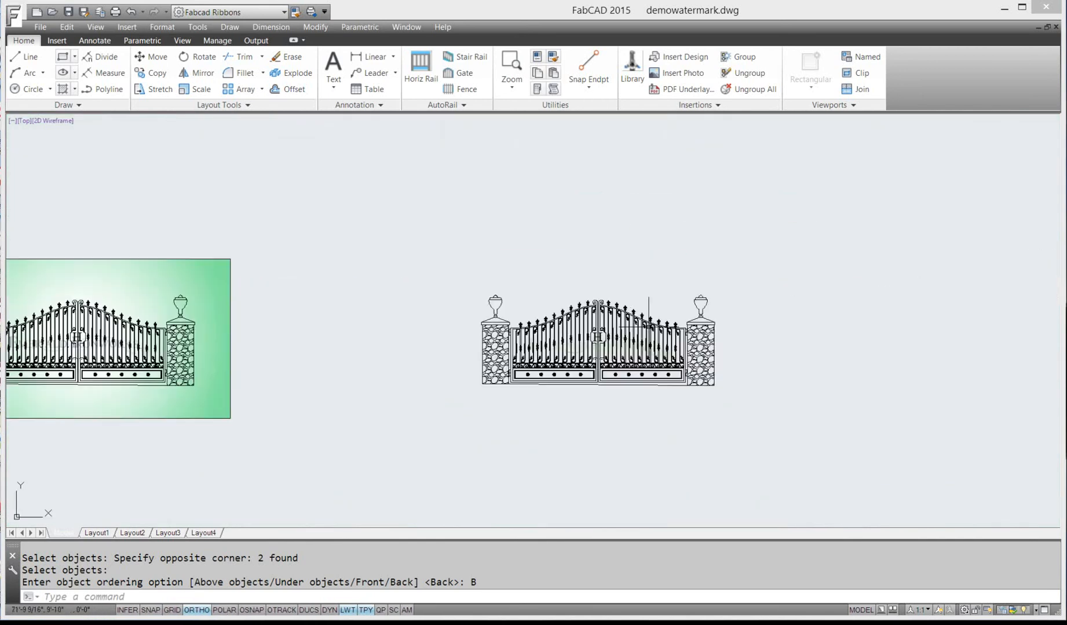
scroll(648, 327, "up", 6)
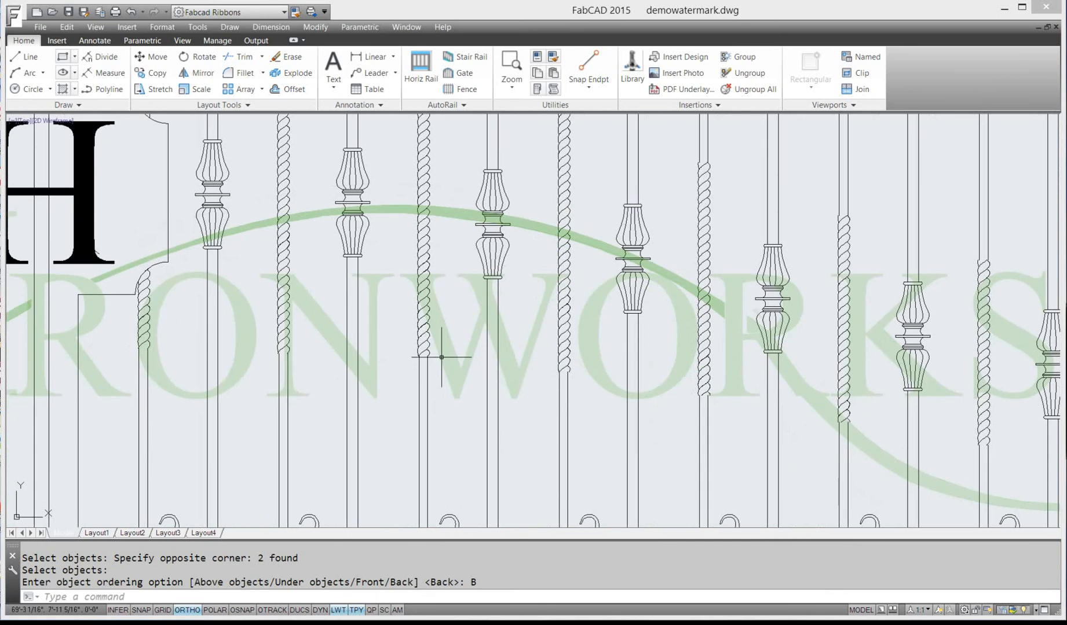
scroll(445, 352, "up", 3)
scroll(449, 352, "down", 5)
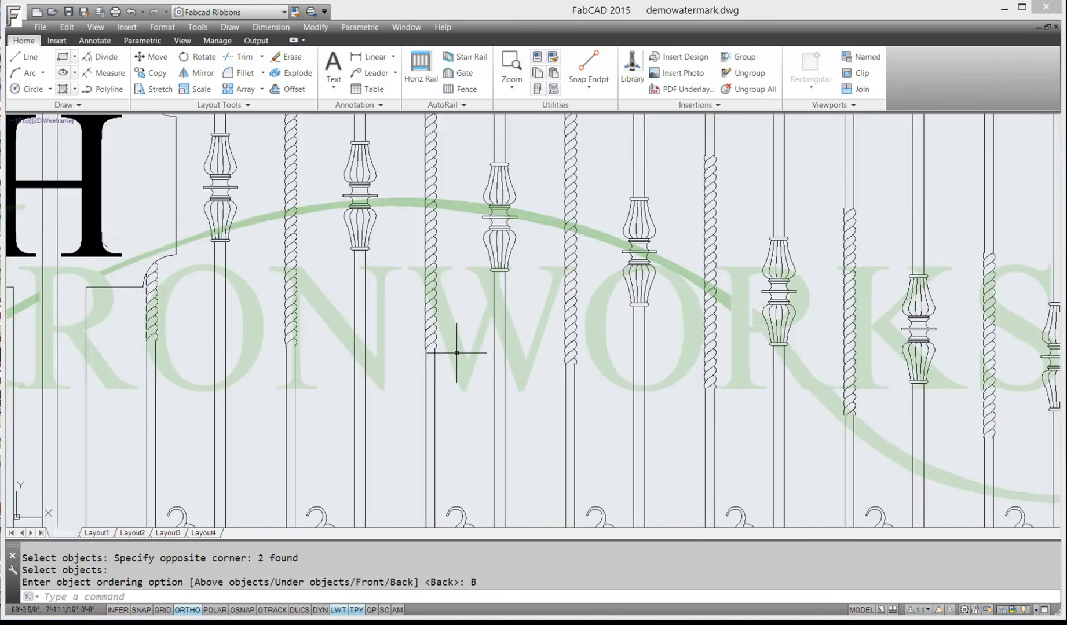
scroll(485, 347, "down", 4)
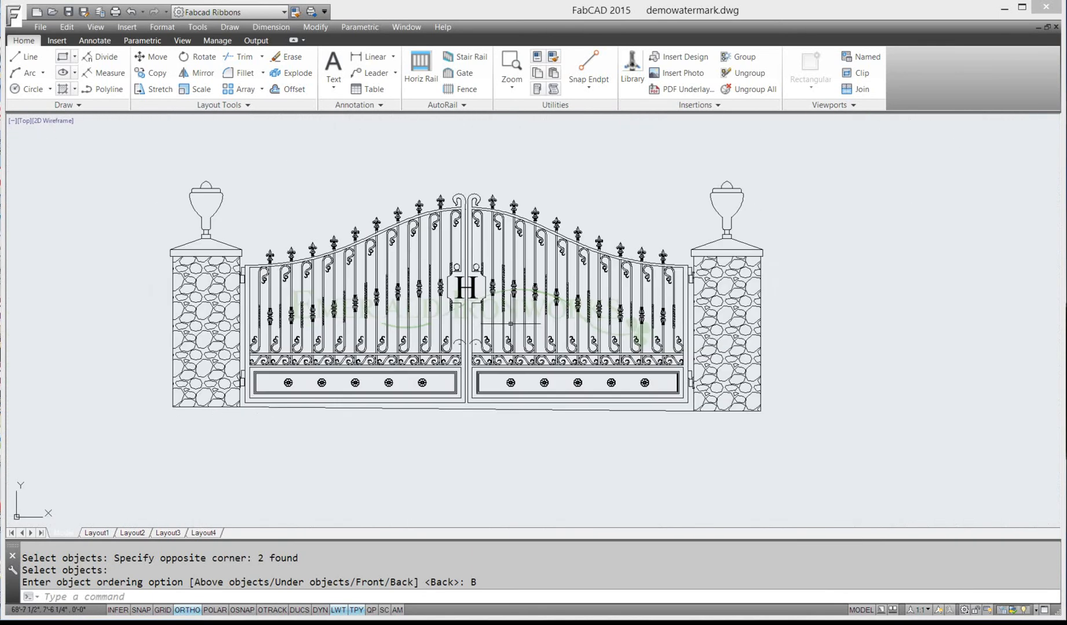
scroll(504, 327, "up", 2)
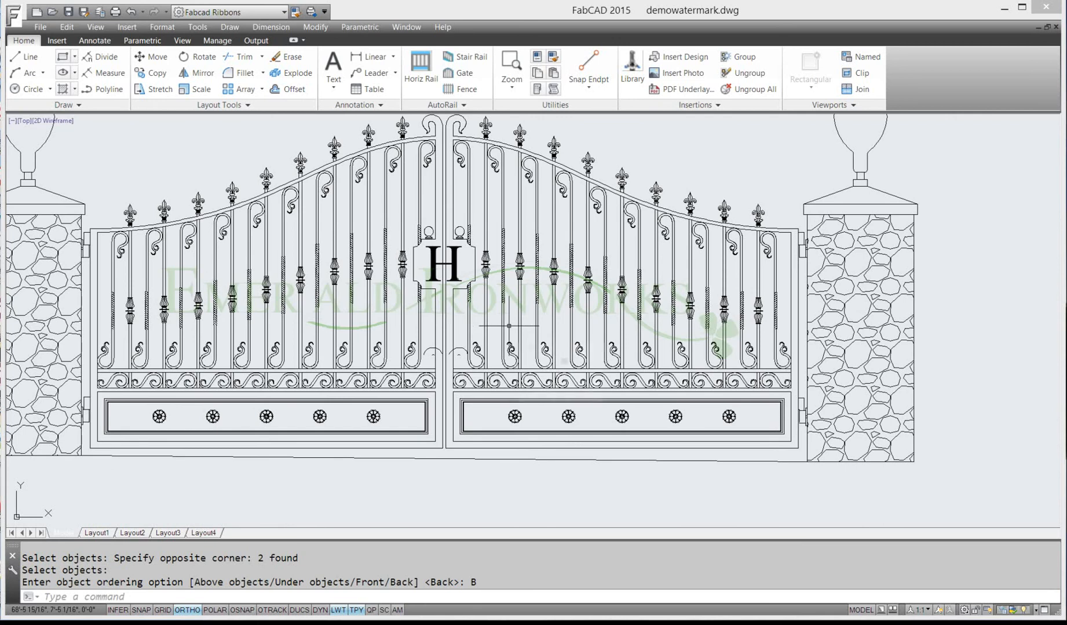
scroll(508, 326, "down", 3)
middle_click_drag(476, 317, 527, 337)
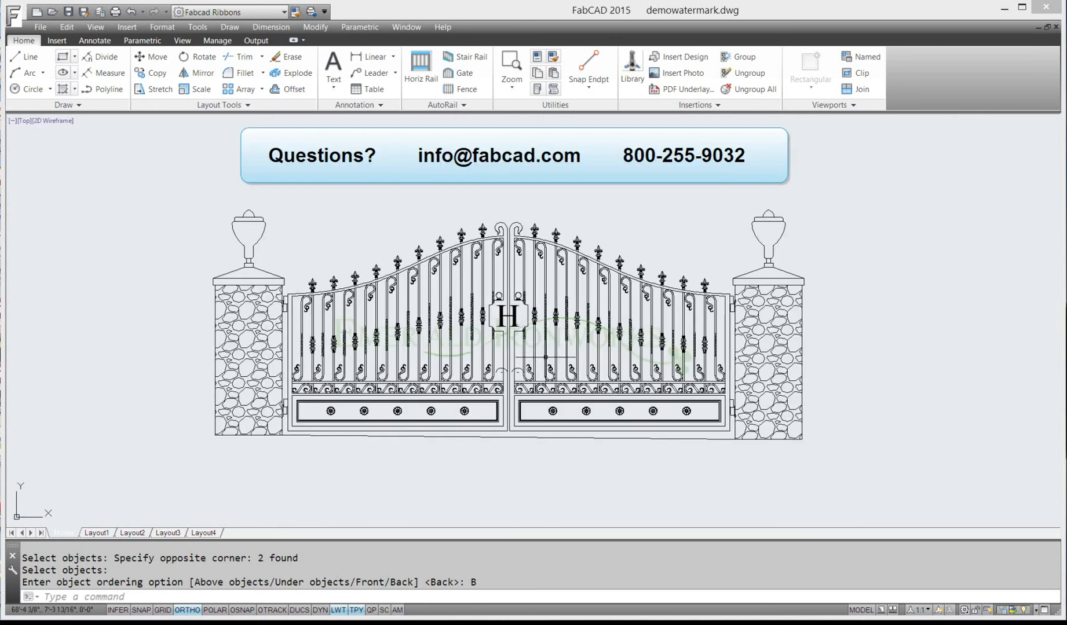